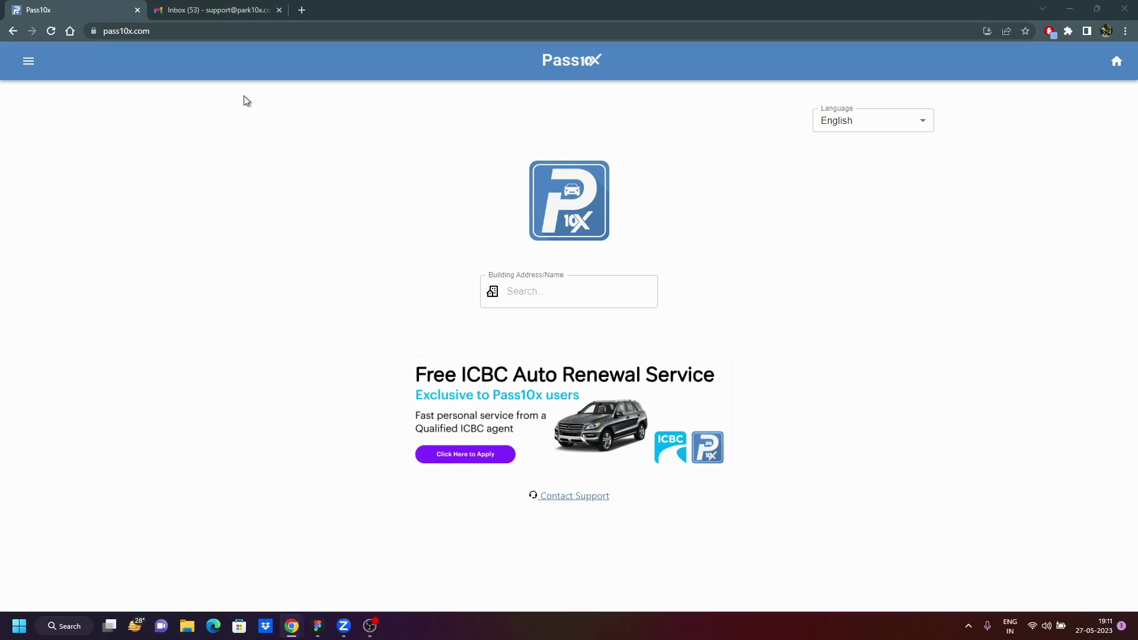
# - Choose Pass10x Towers ON, enter suite 509, and continue as the resident
pyautogui.click(168, 31)
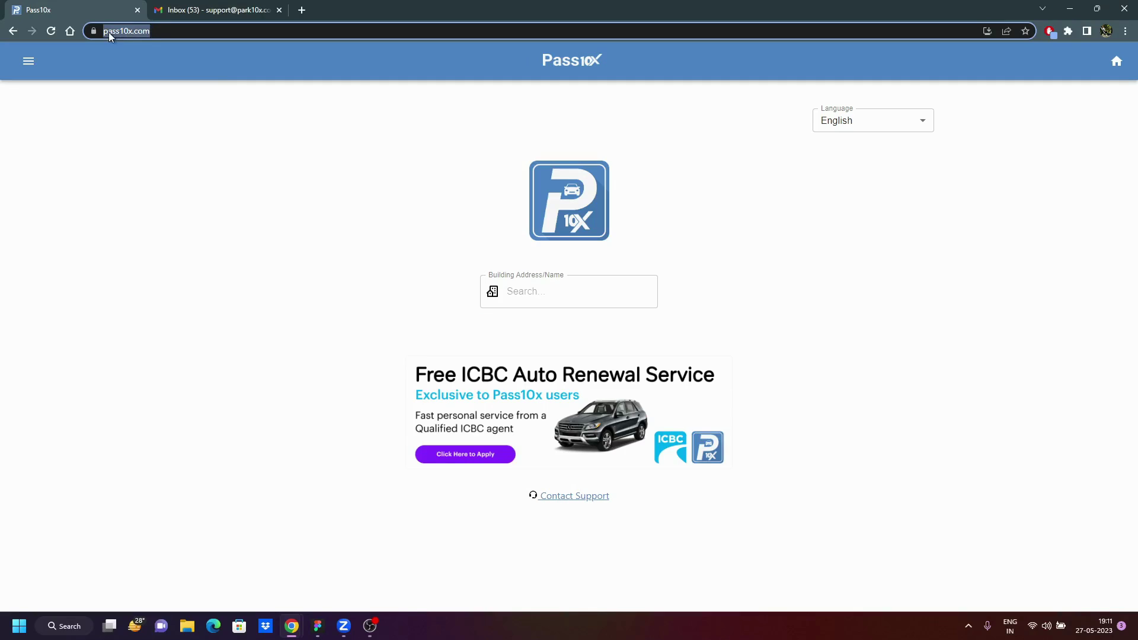
pyautogui.click(533, 294)
pyautogui.write('pass10x')
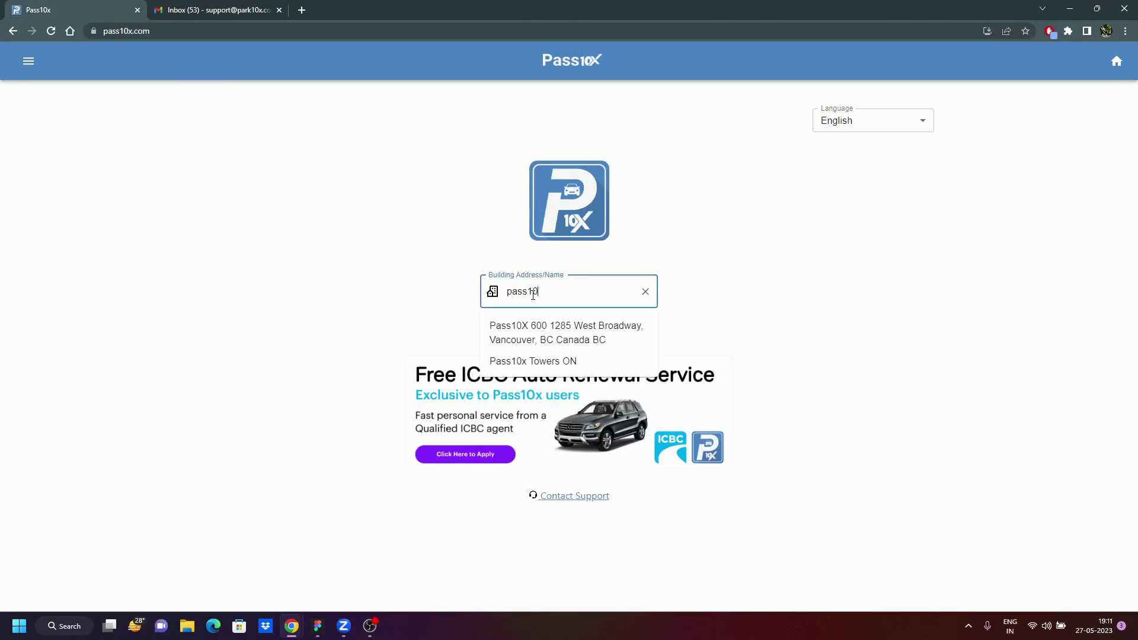
pyautogui.click(516, 361)
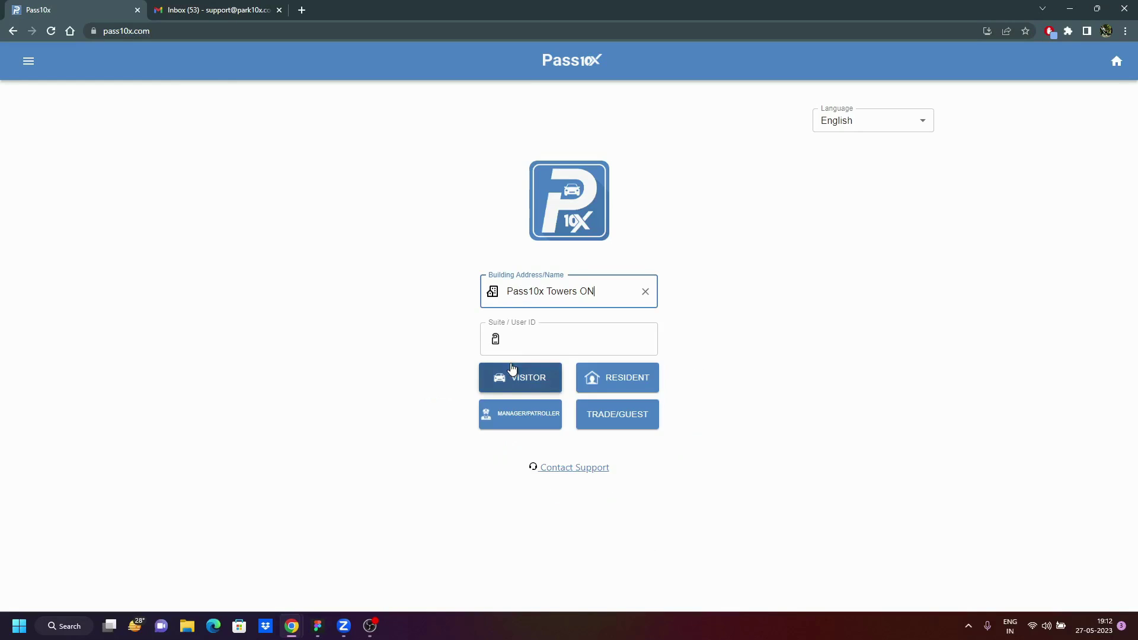
pyautogui.click(519, 345)
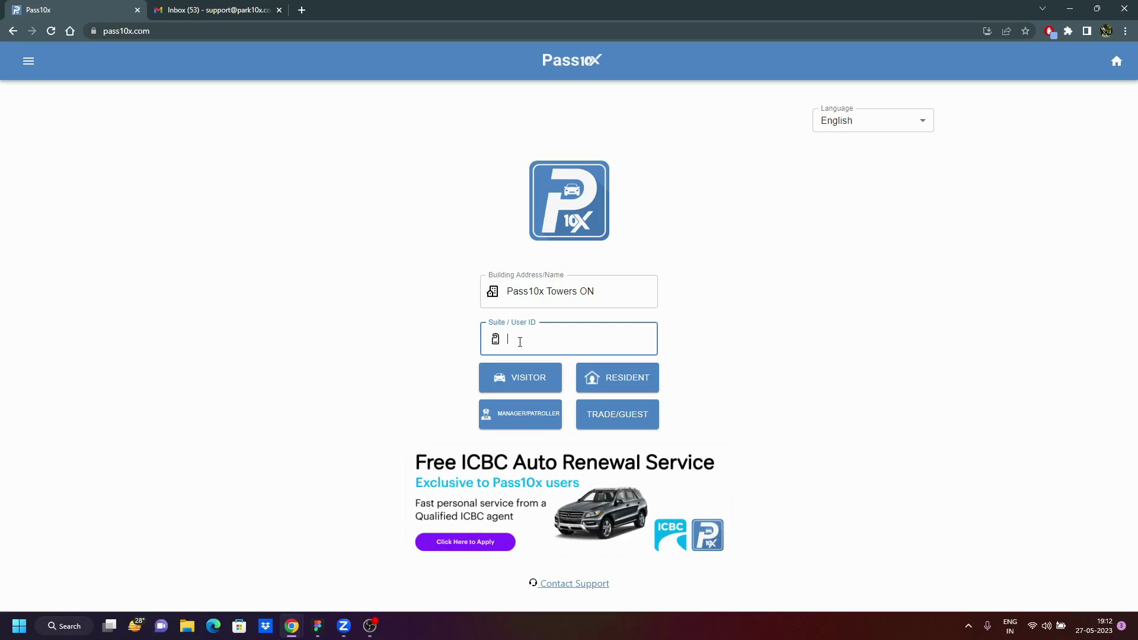
pyautogui.write('509')
pyautogui.click(623, 379)
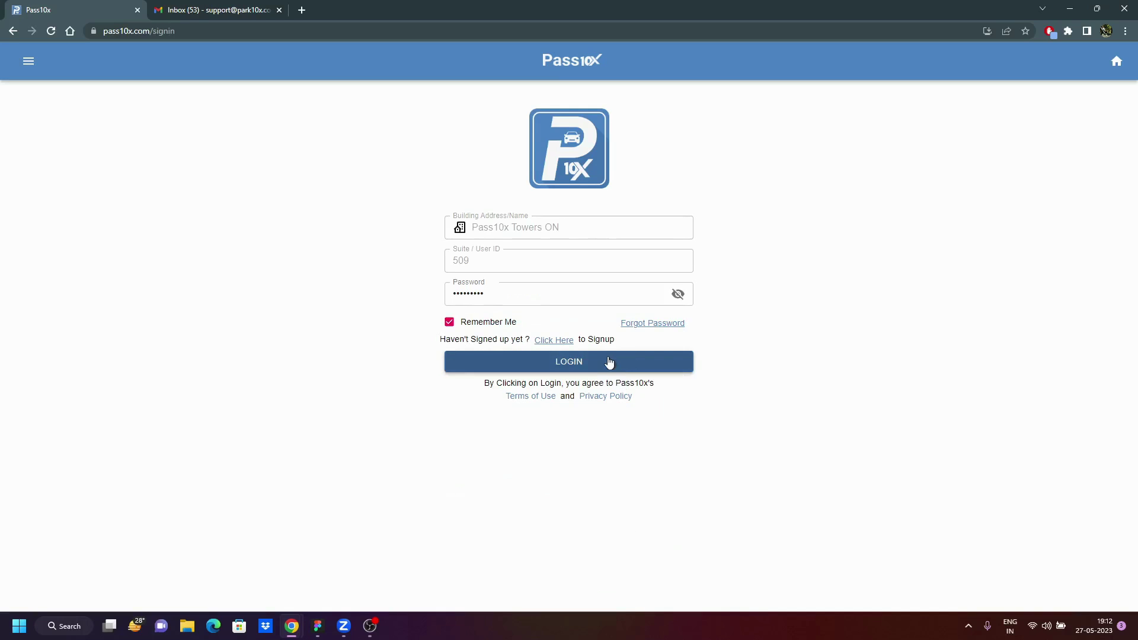
# - Use Forgot Password to email a verification code for suite 509
pyautogui.click(645, 324)
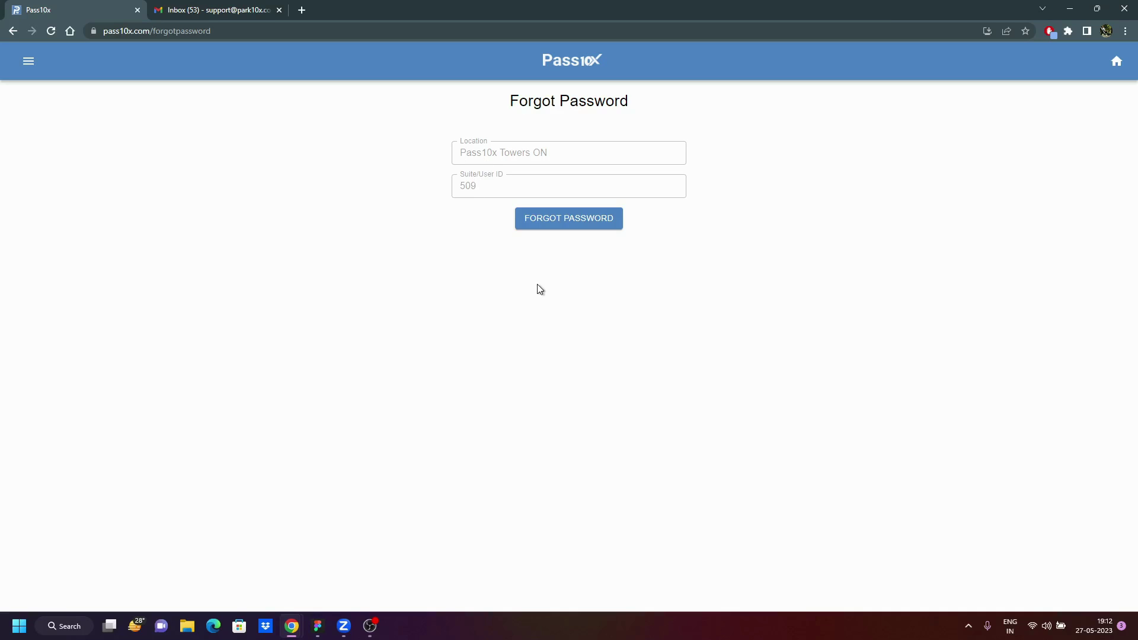
pyautogui.click(563, 228)
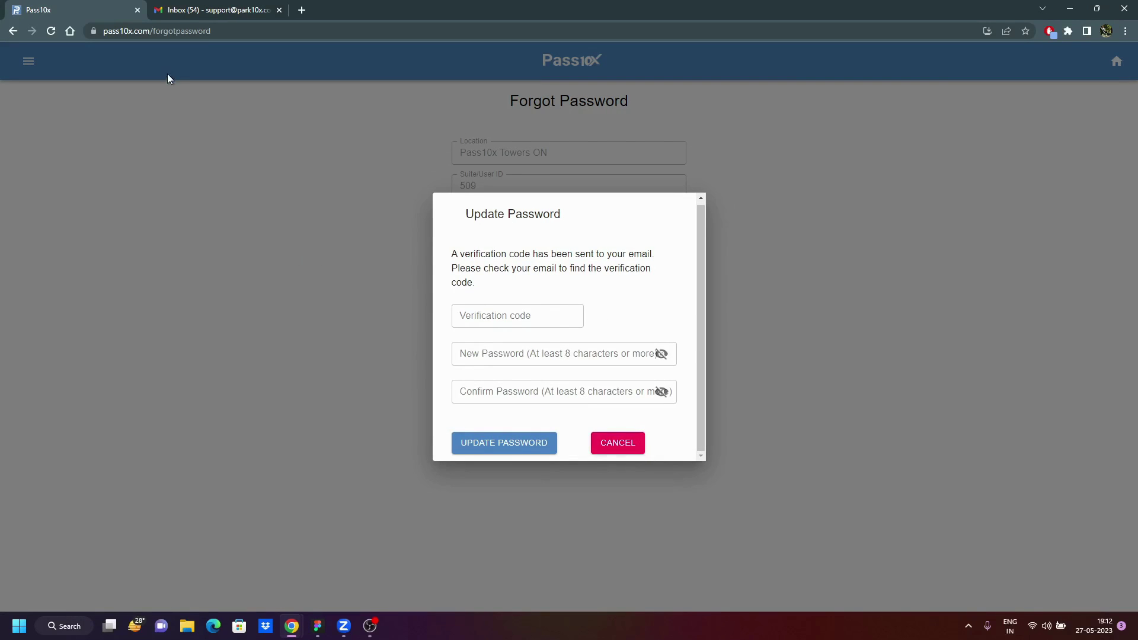
pyautogui.click(185, 10)
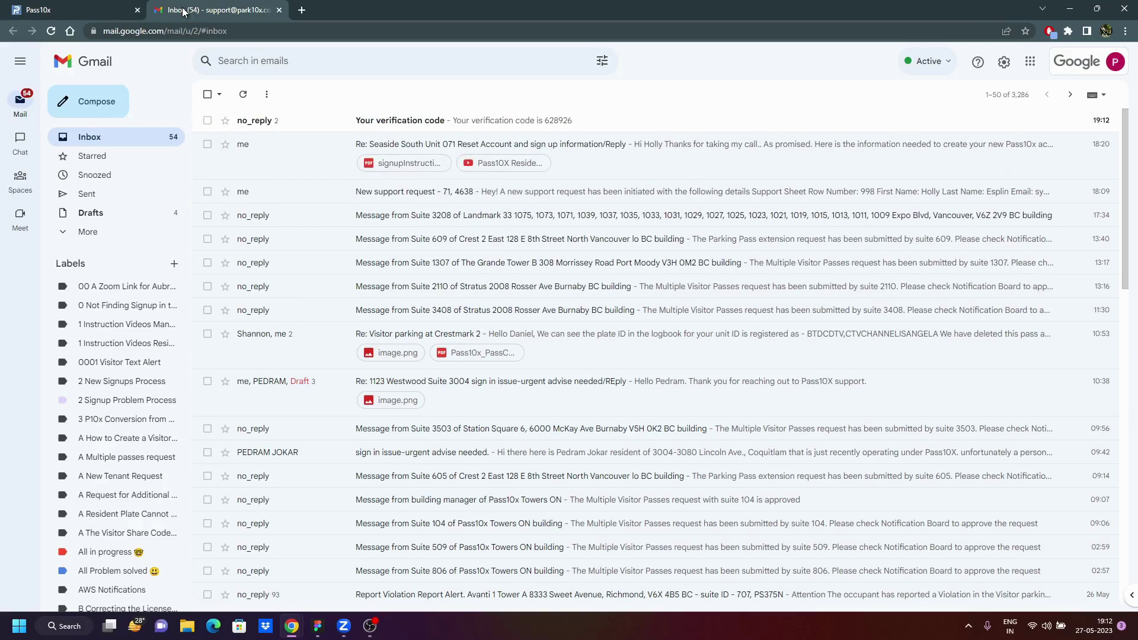
pyautogui.click(296, 125)
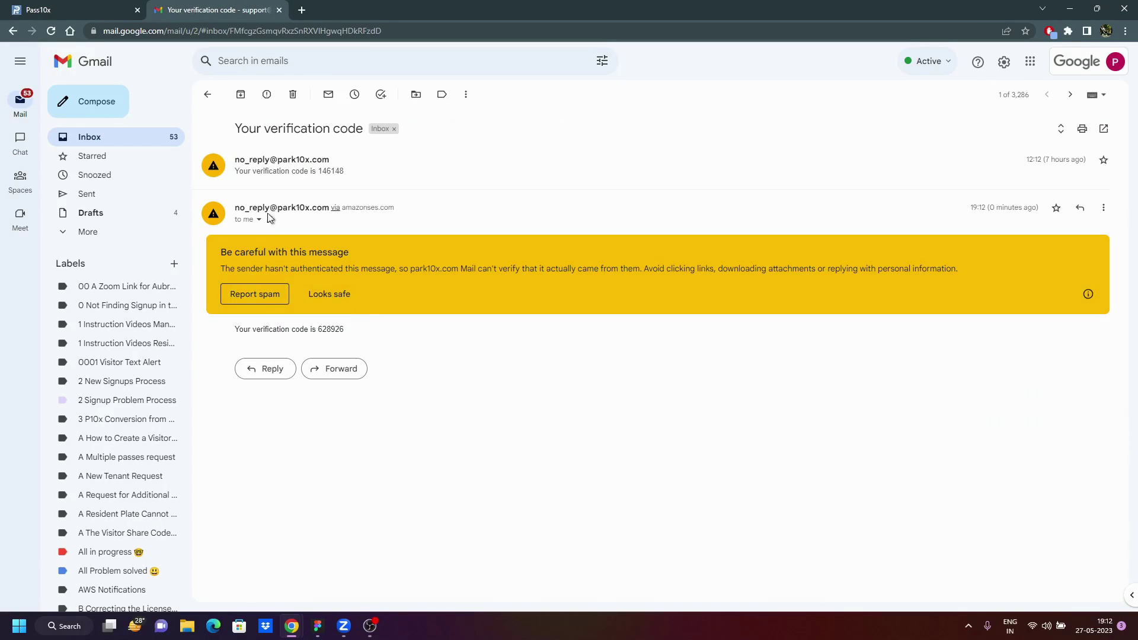
pyautogui.moveTo(318, 328); pyautogui.dragTo(355, 333)
pyautogui.rightClick(331, 330)
pyautogui.click(349, 339)
pyautogui.click(87, 9)
pyautogui.click(489, 316)
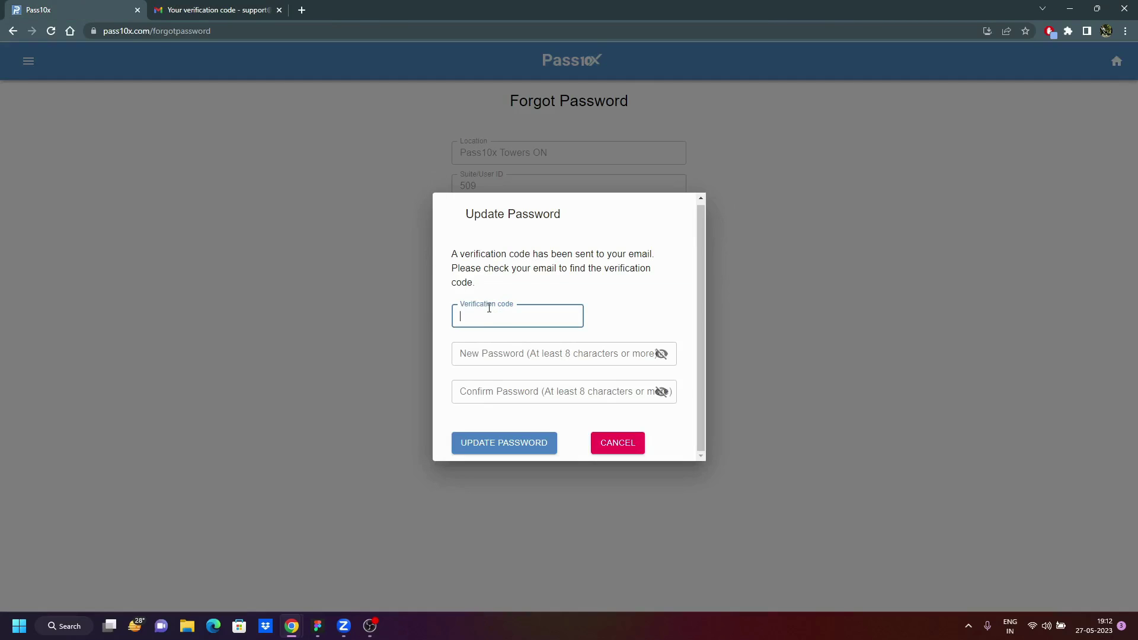
pyautogui.hotkey('ctrl', 'v')
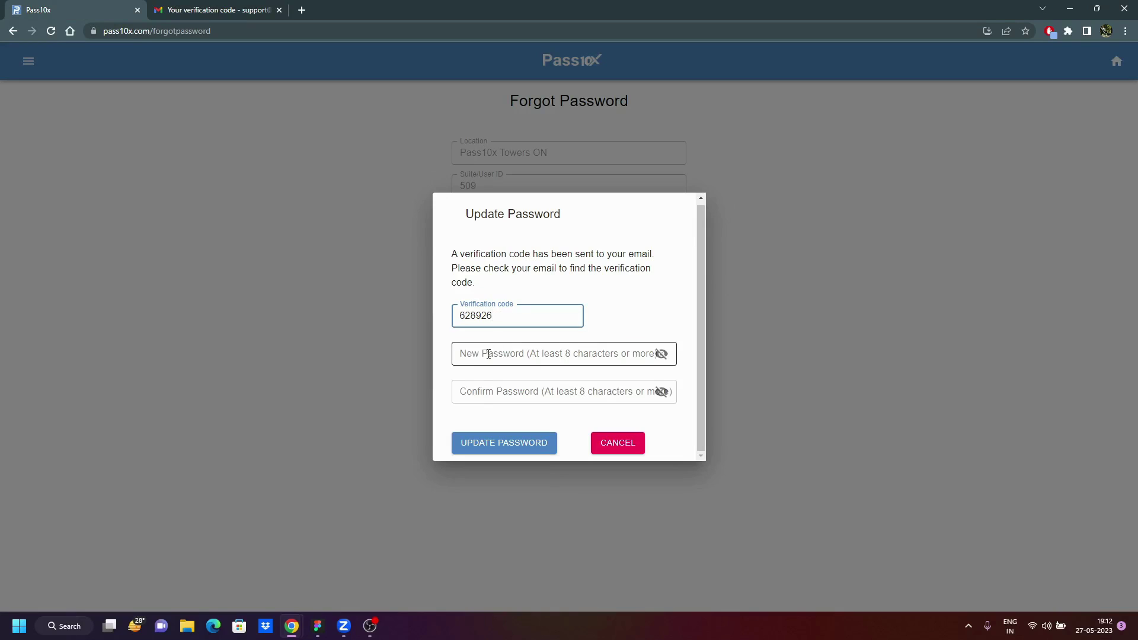
pyautogui.click(488, 354)
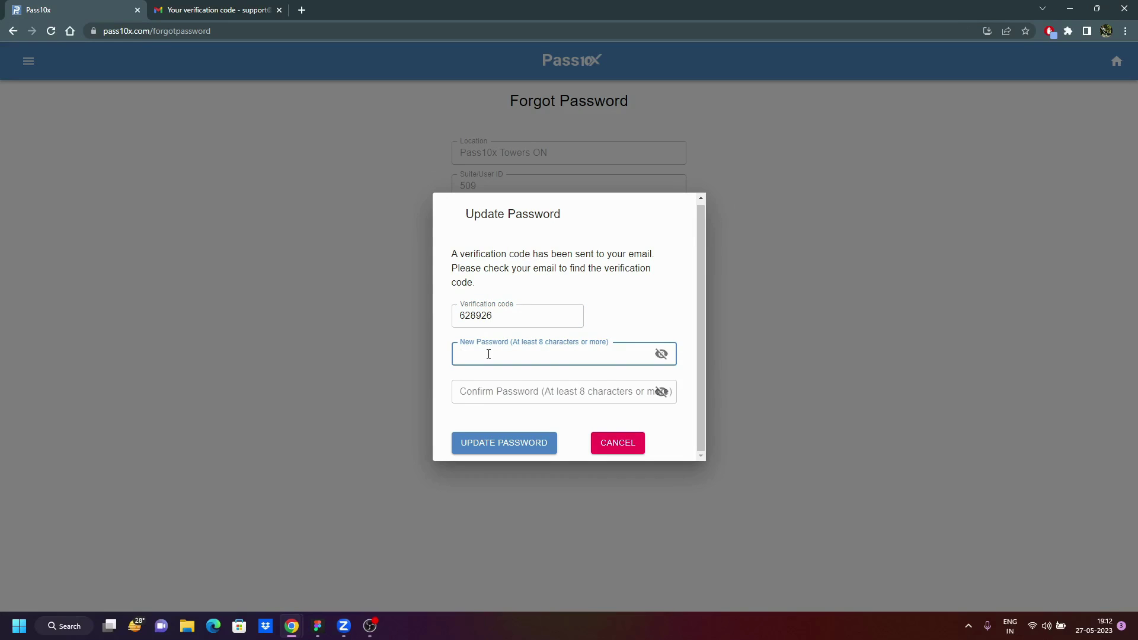
pyautogui.write('•••')
pyautogui.click(662, 355)
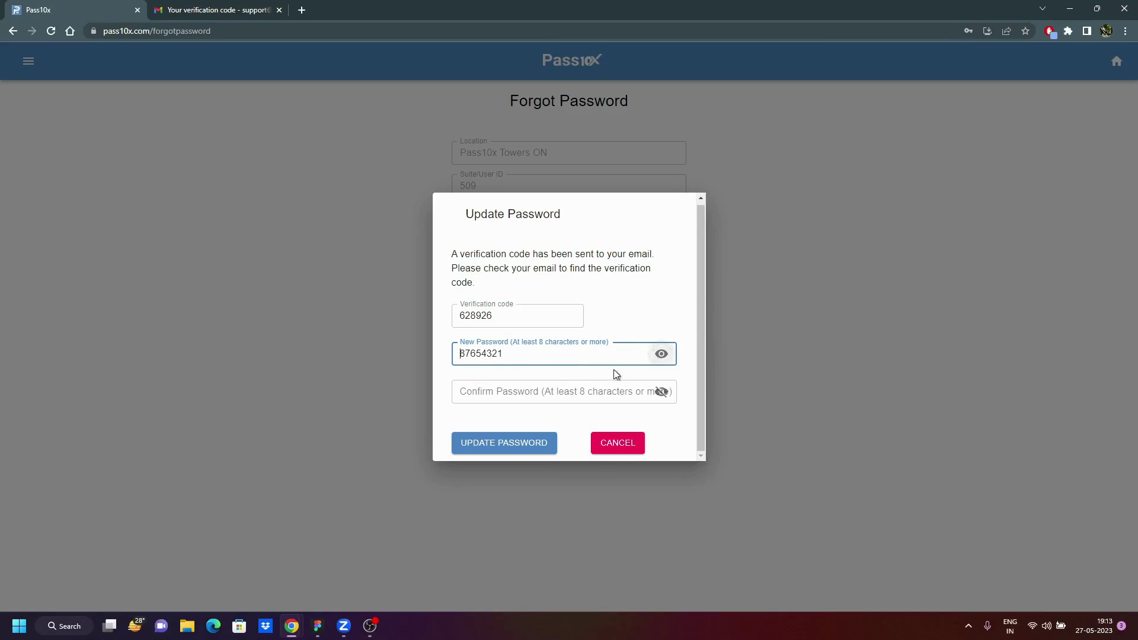
pyautogui.click(662, 354)
pyautogui.click(553, 391)
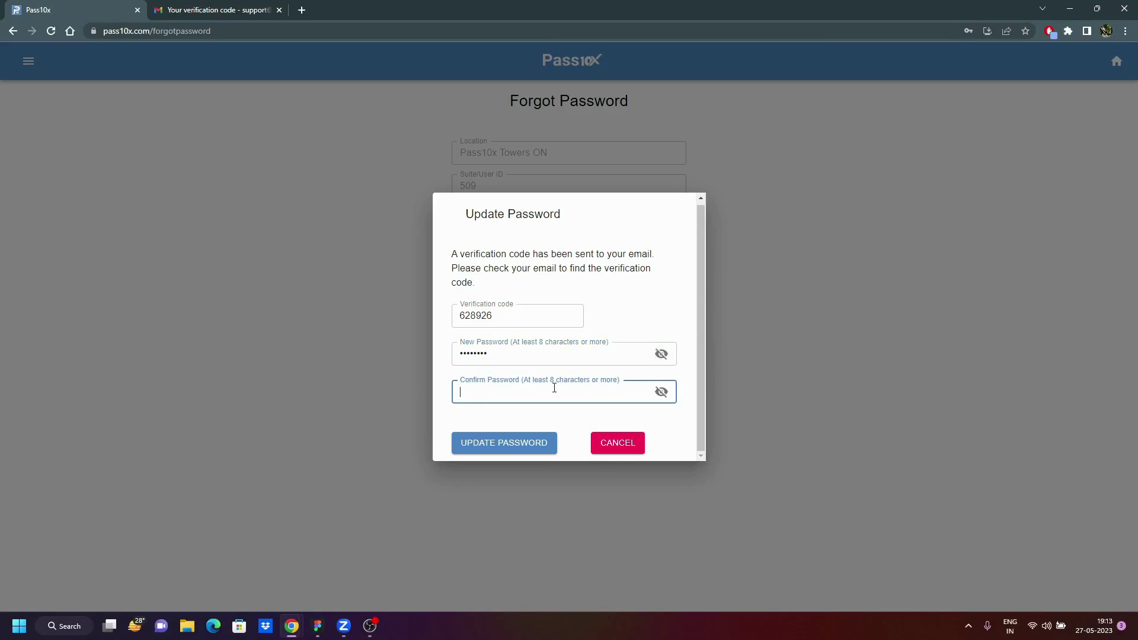
pyautogui.click(663, 393)
pyautogui.click(663, 393)
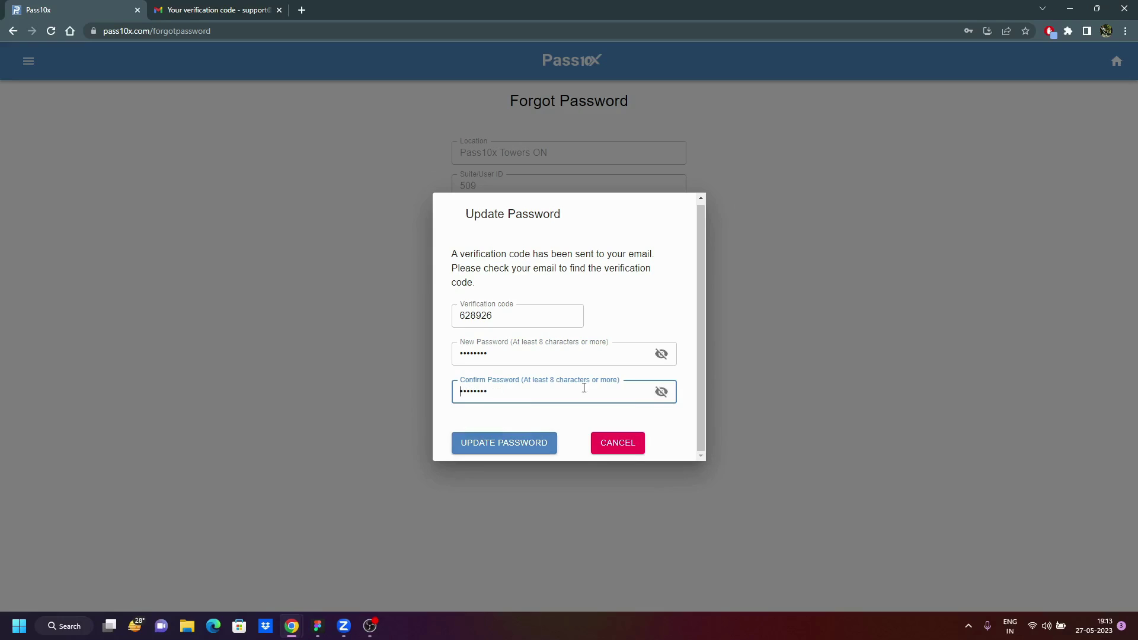
pyautogui.click(504, 443)
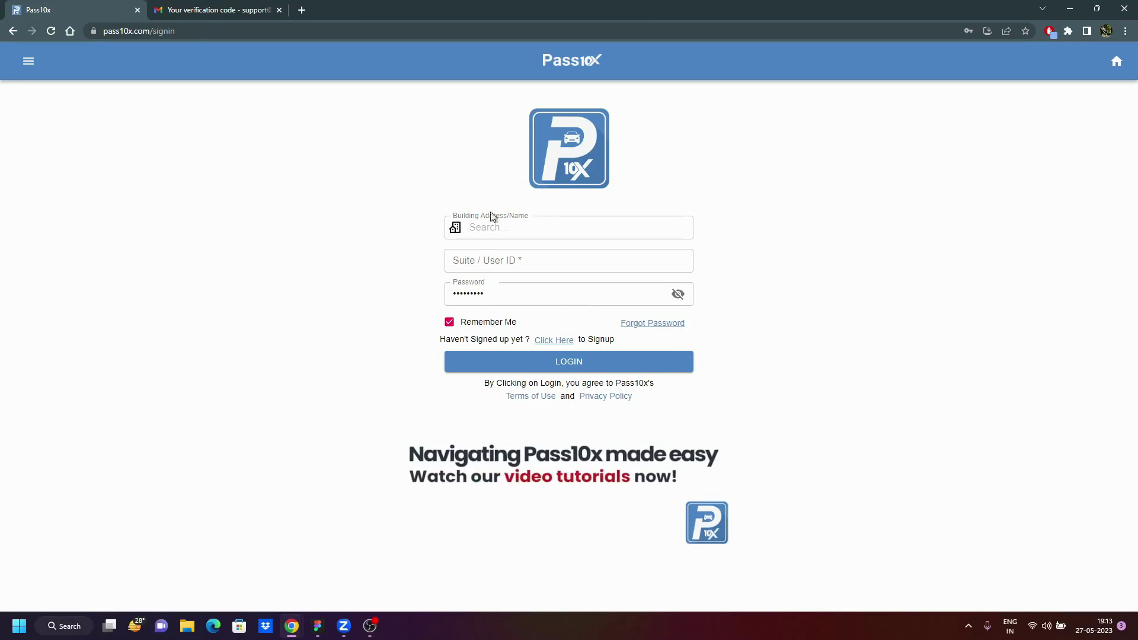
# - Log in as suite 509 at Pass10x Towers ON using the new password
pyautogui.click(531, 228)
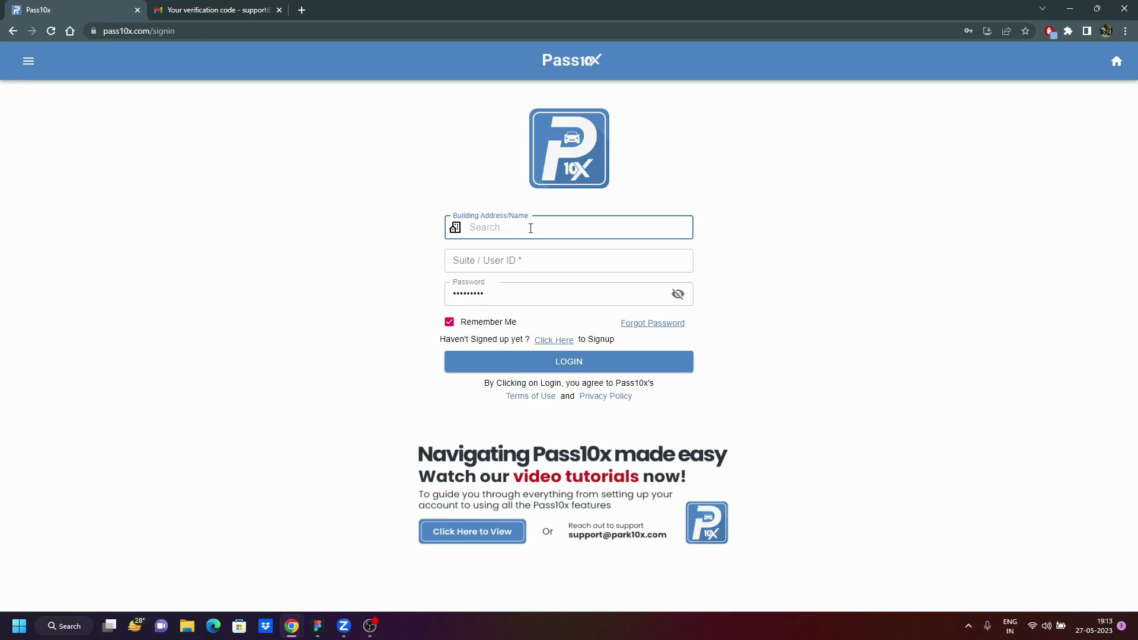
pyautogui.click(494, 291)
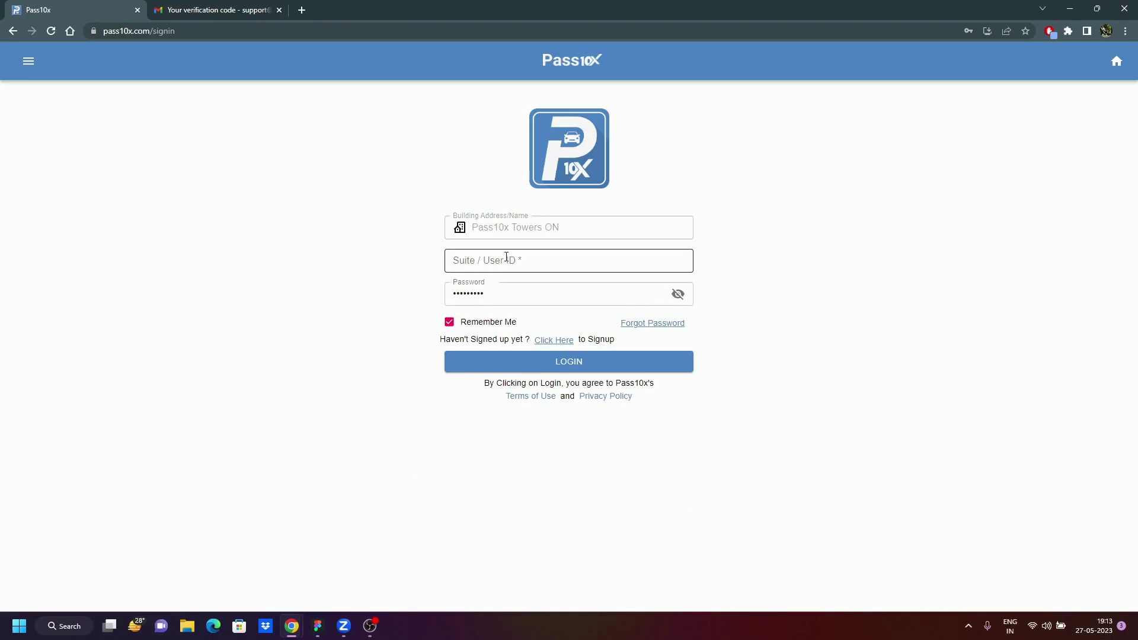
pyautogui.click(506, 258)
pyautogui.write('509')
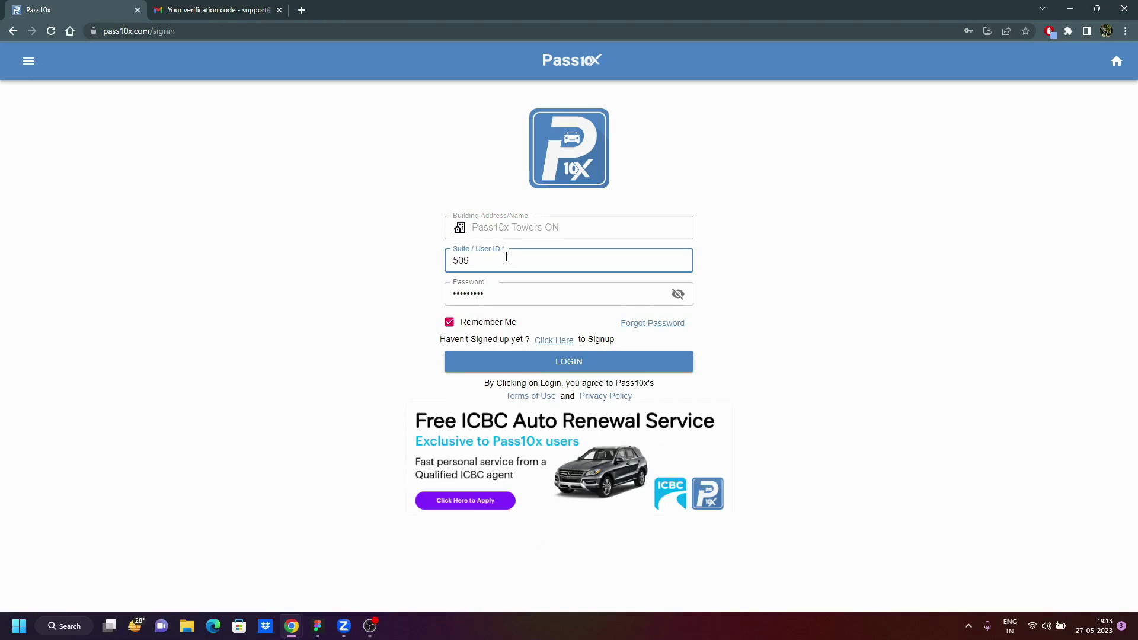
pyautogui.doubleClick(587, 293)
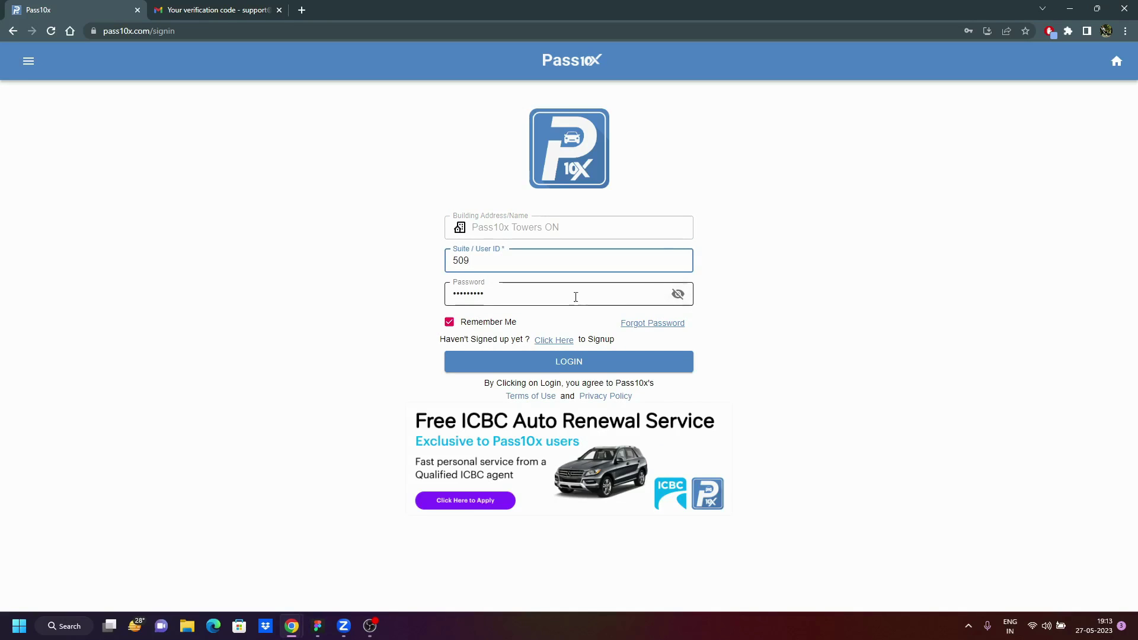
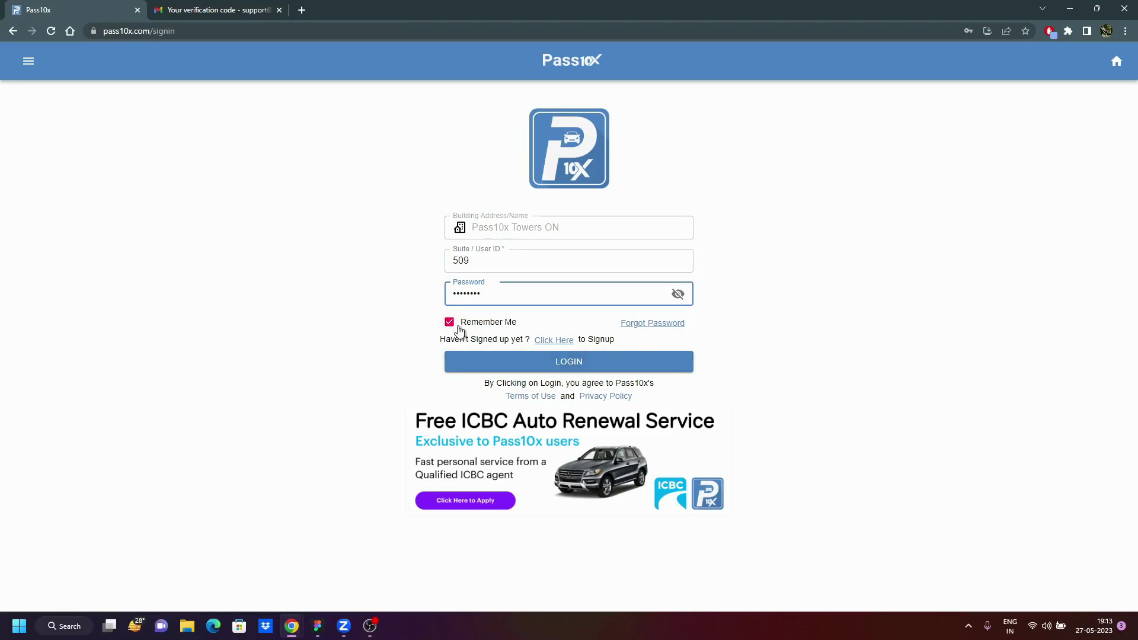
pyautogui.click(462, 360)
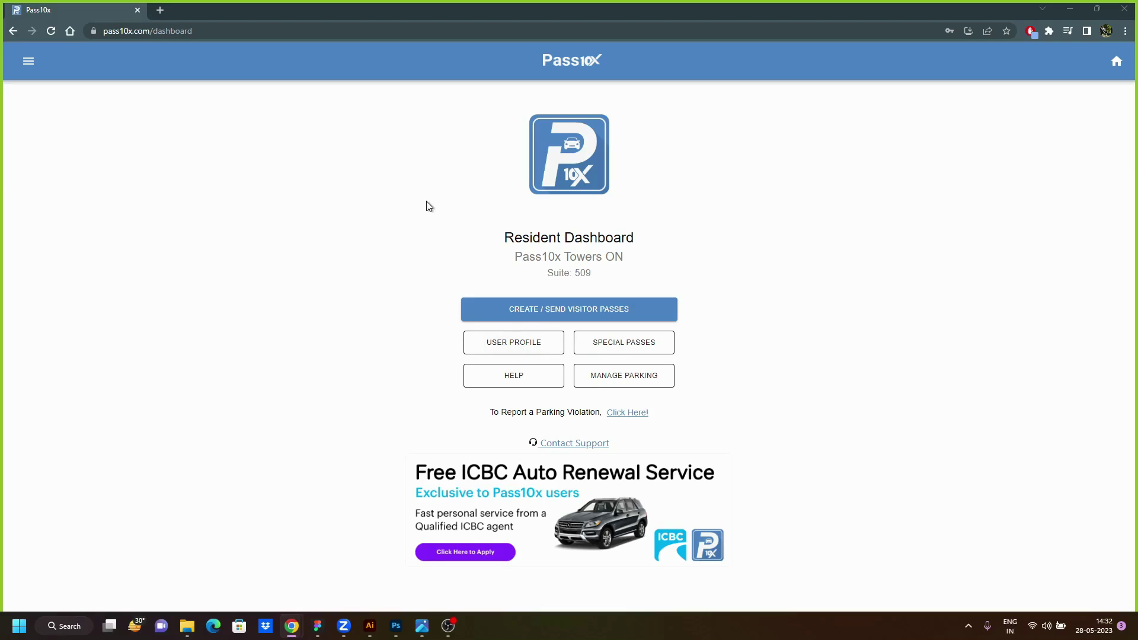
pyautogui.moveTo(504, 243); pyautogui.dragTo(671, 253)
pyautogui.click(670, 253)
pyautogui.click(496, 345)
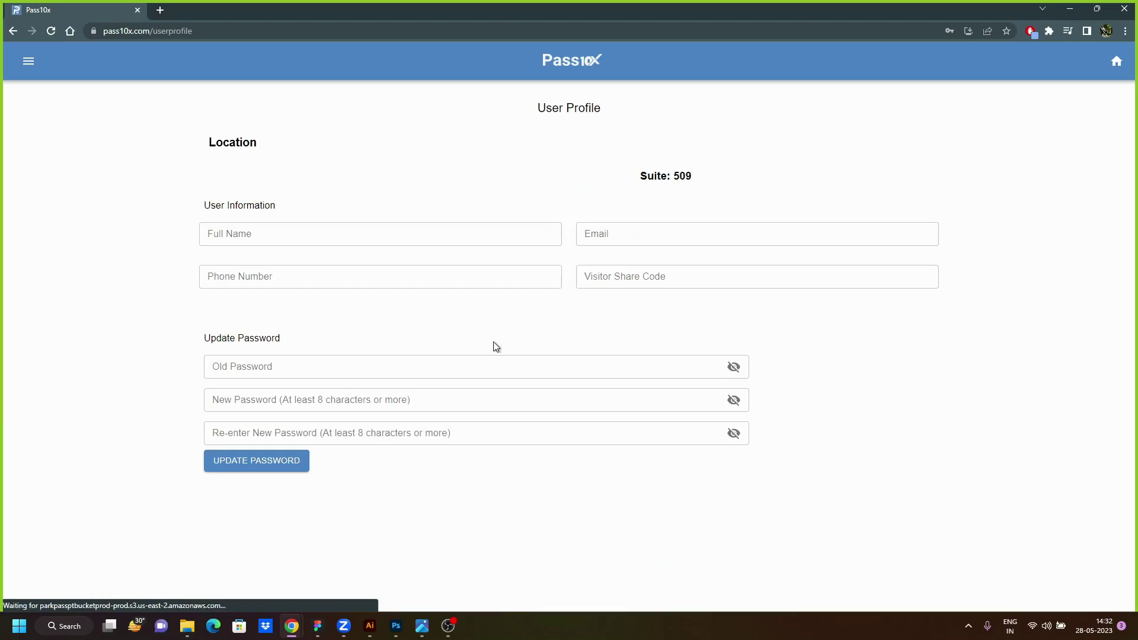
pyautogui.click(501, 271)
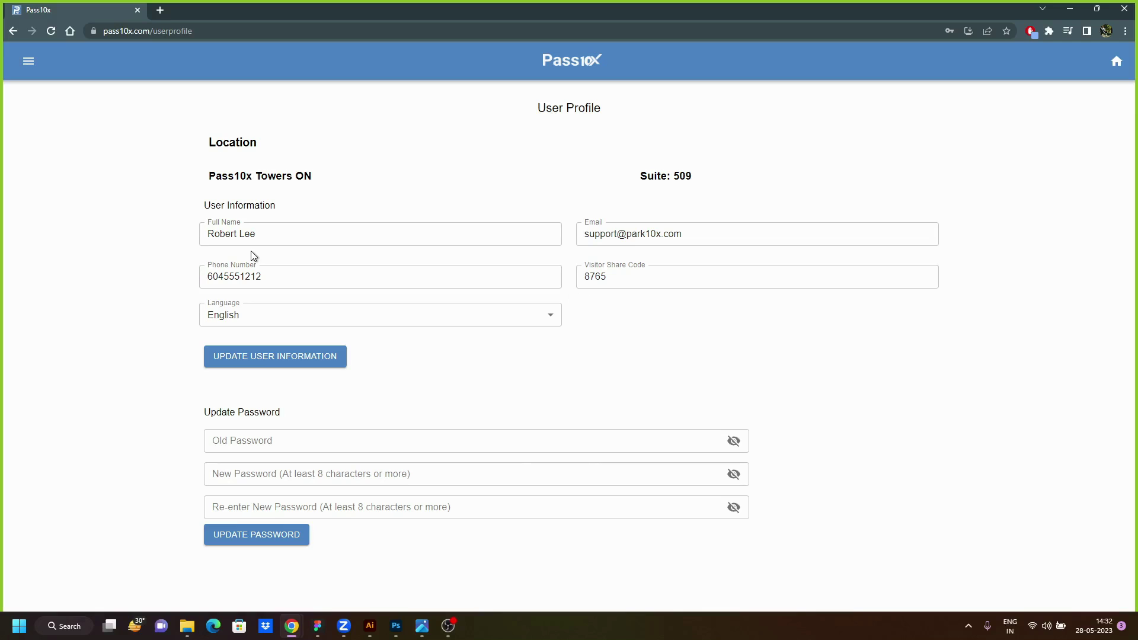
pyautogui.click(551, 317)
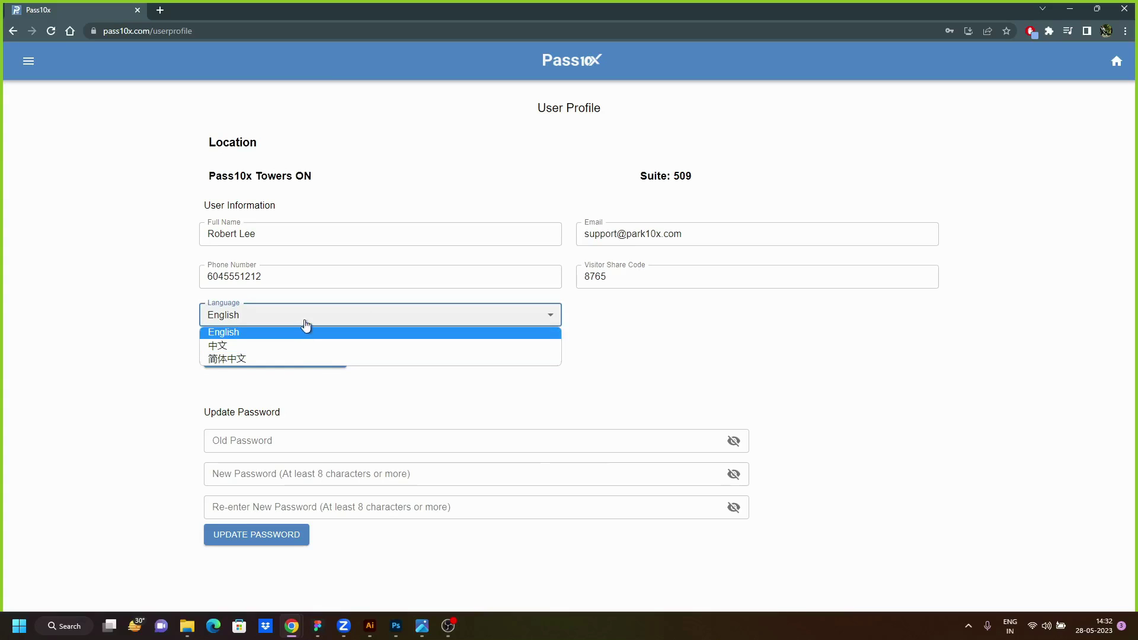
pyautogui.click(549, 319)
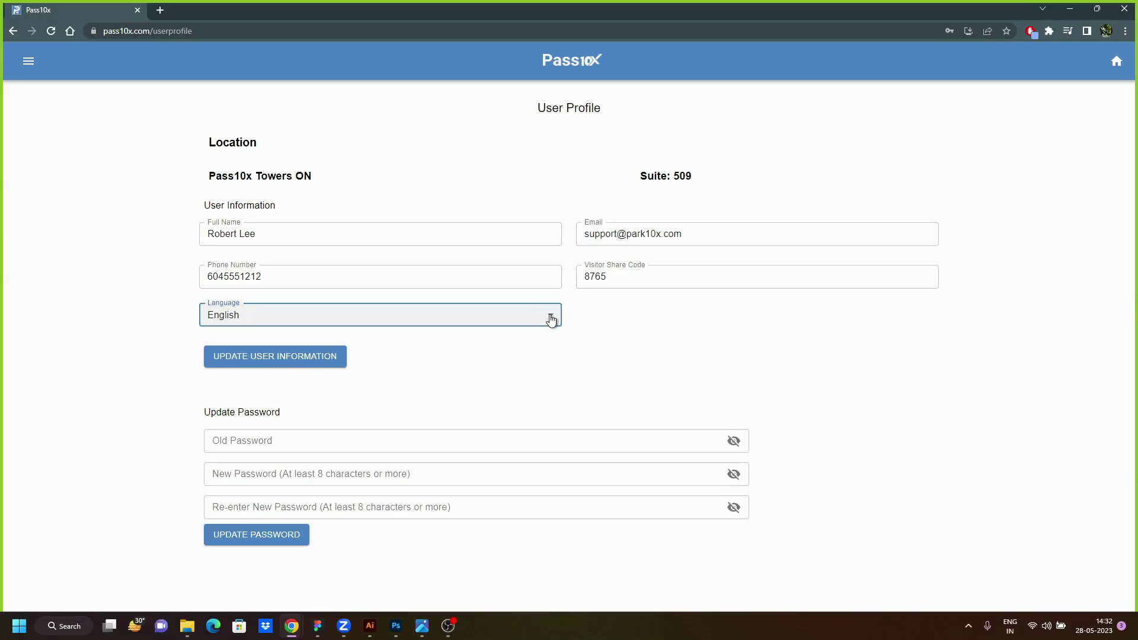
pyautogui.doubleClick(617, 277)
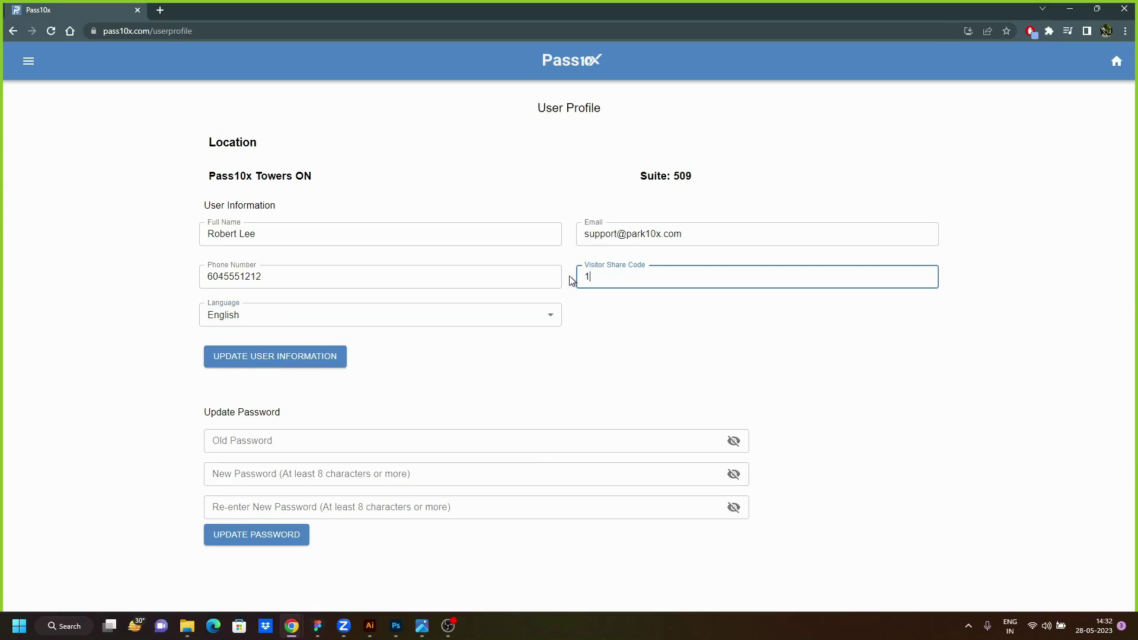
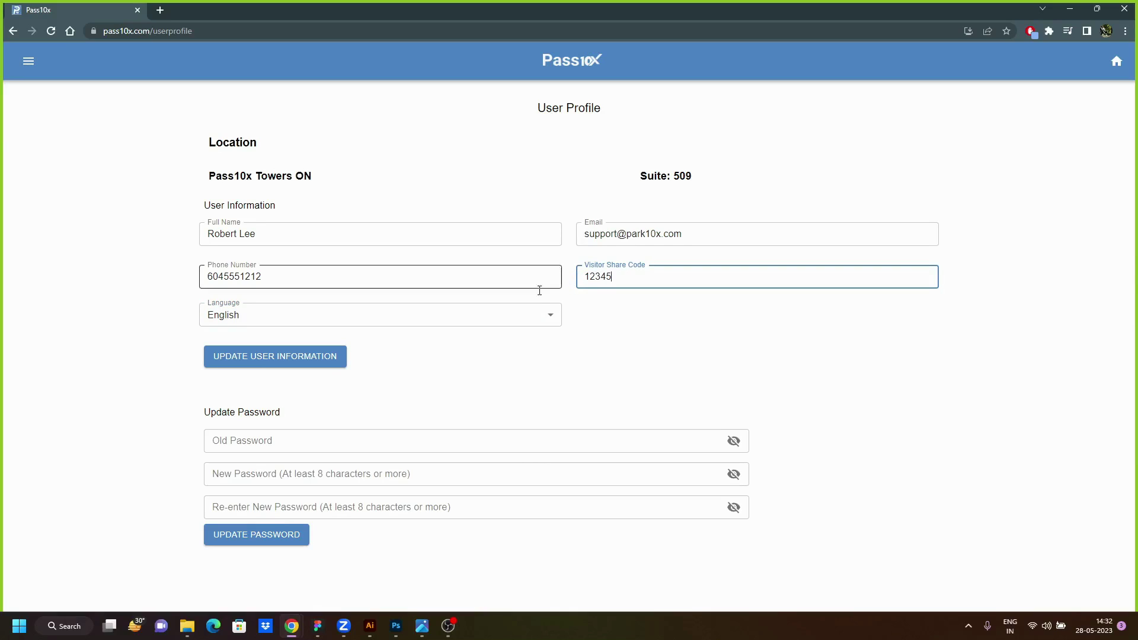
pyautogui.click(280, 359)
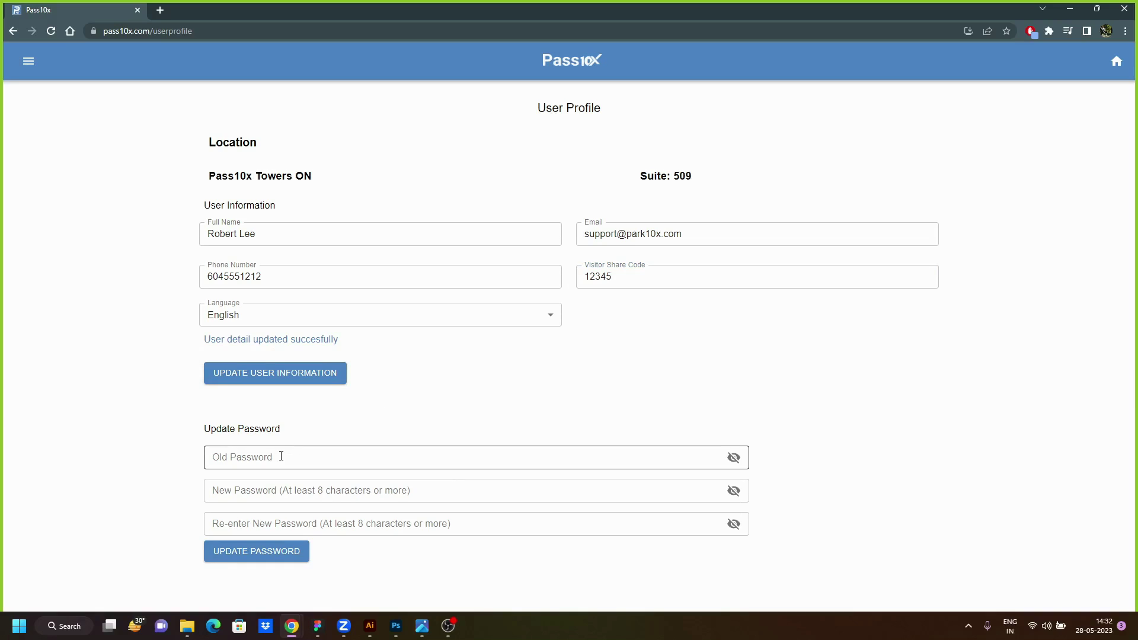
# - Enter the old password, then the new password and its confirmation, in the profile password form
pyautogui.click(659, 237)
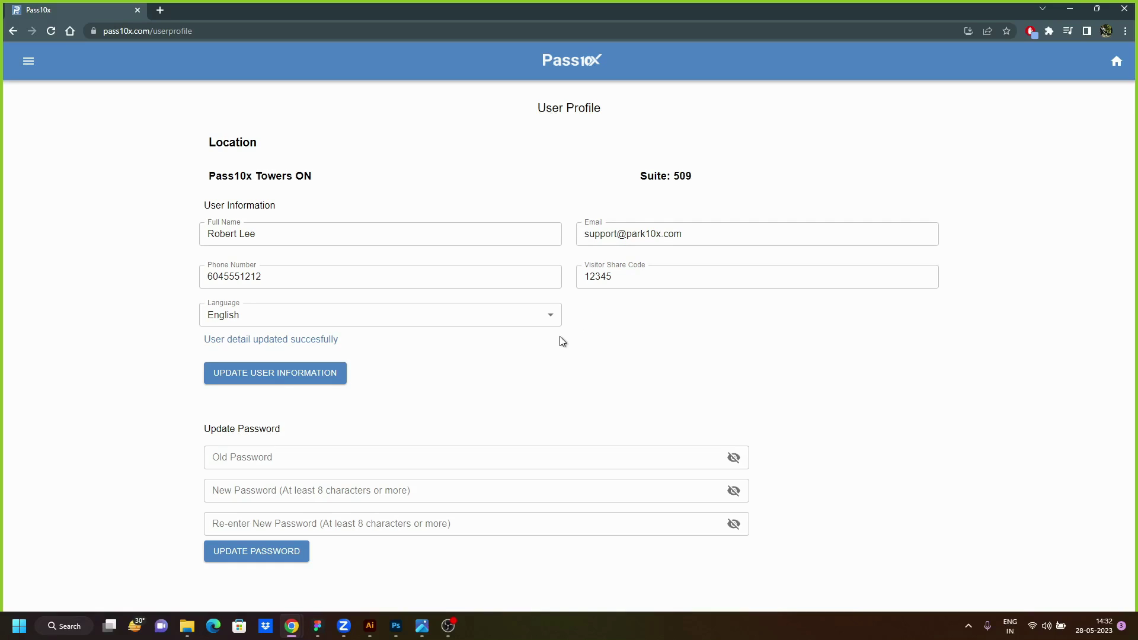
pyautogui.click(300, 456)
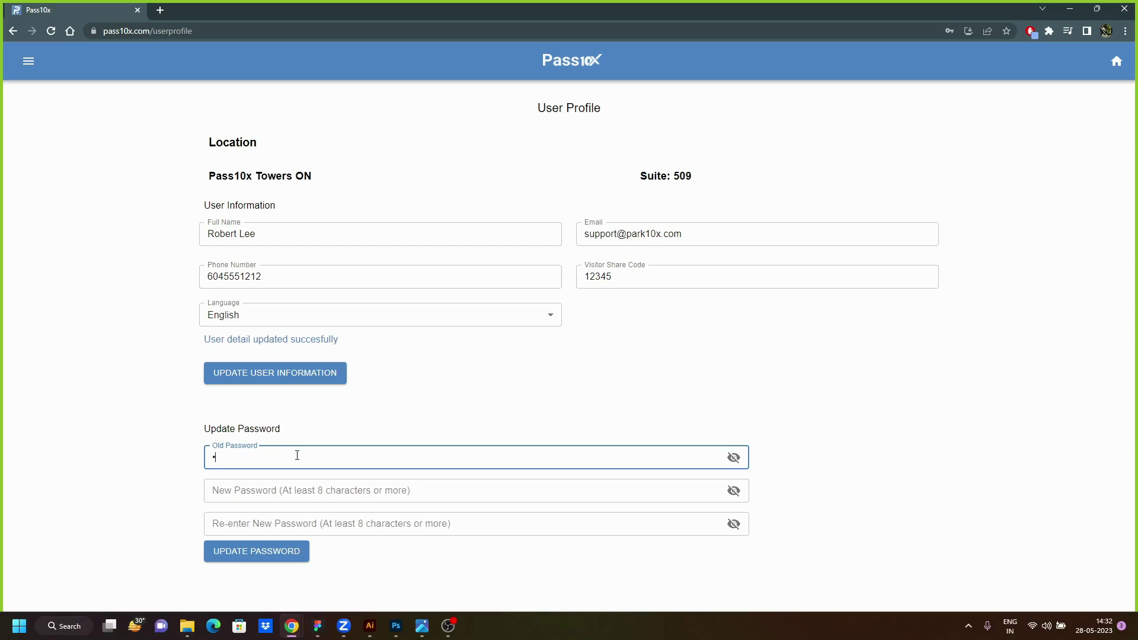
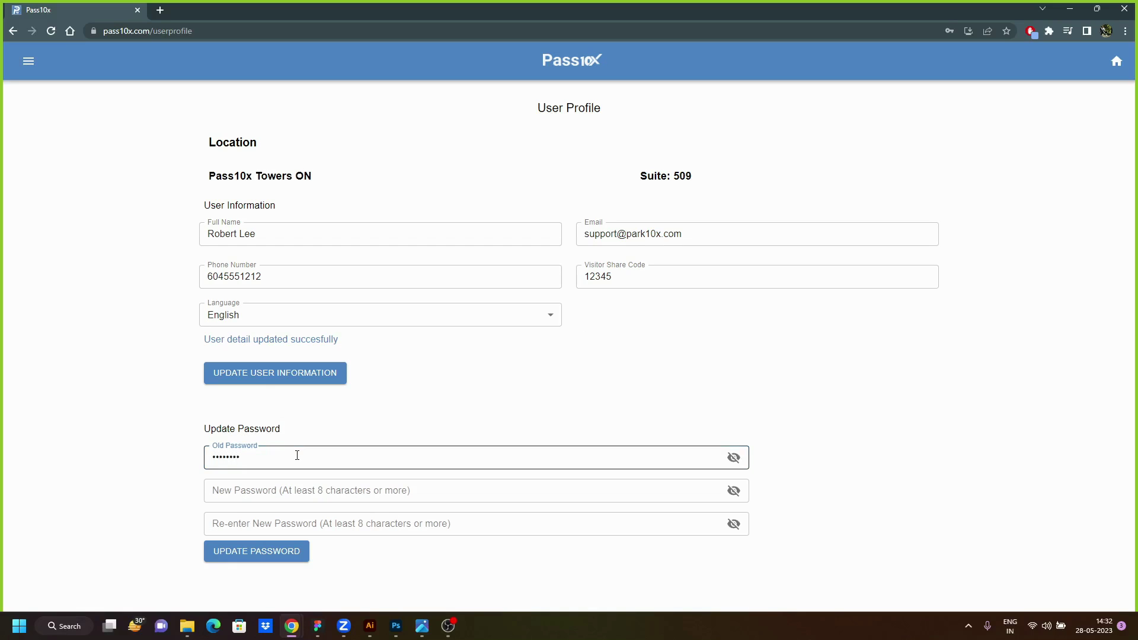
pyautogui.press('Tab')
pyautogui.press('Tab')
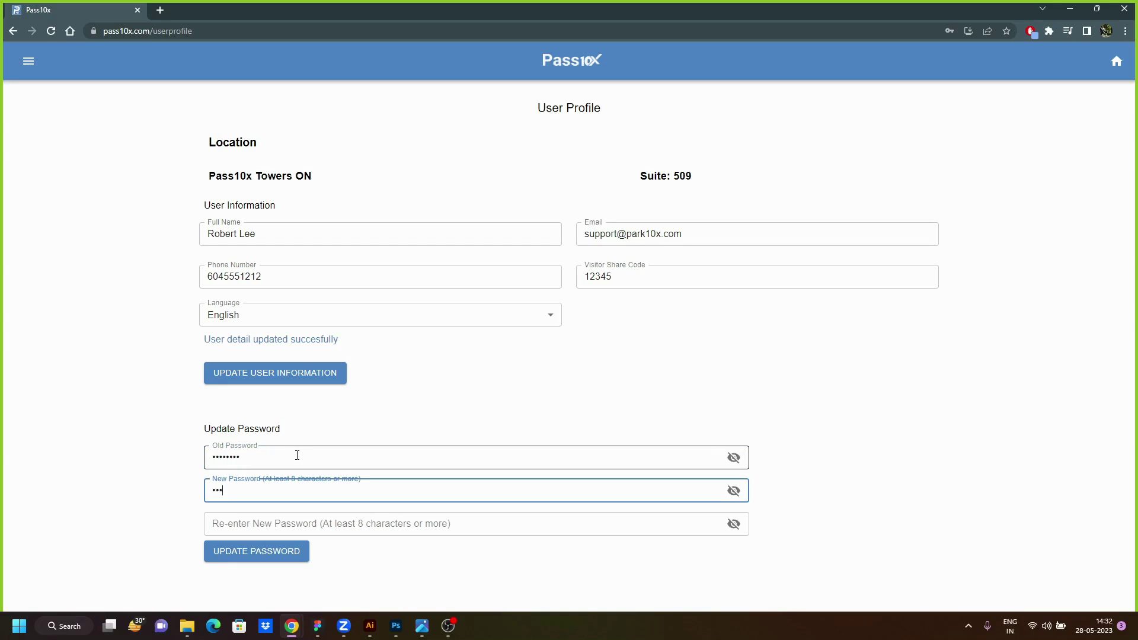
pyautogui.press('Tab')
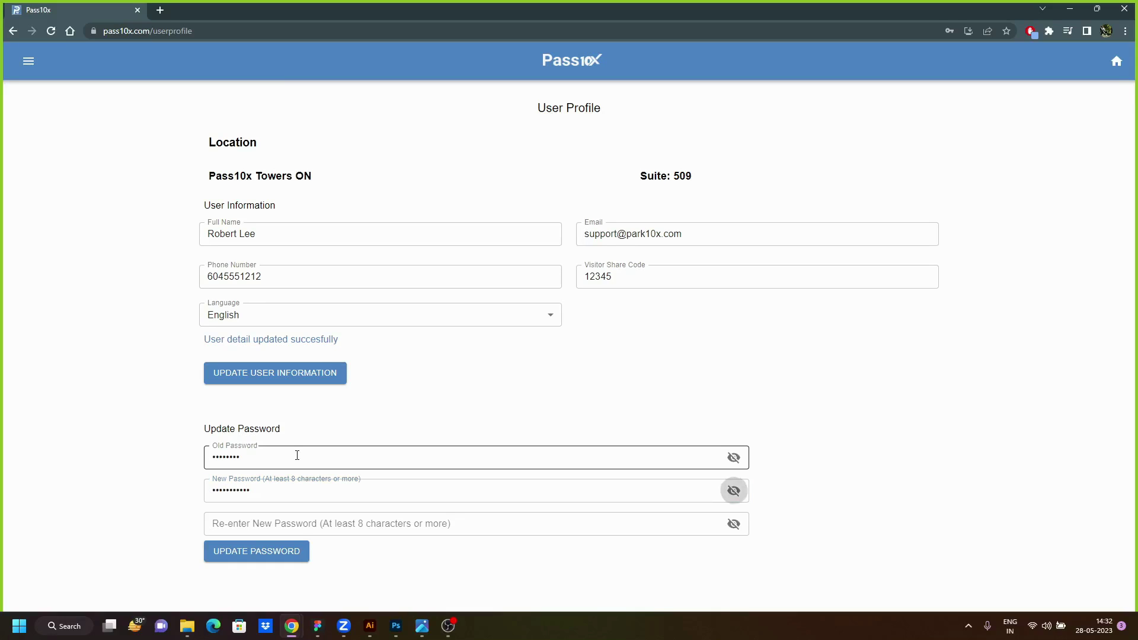
pyautogui.press('Tab')
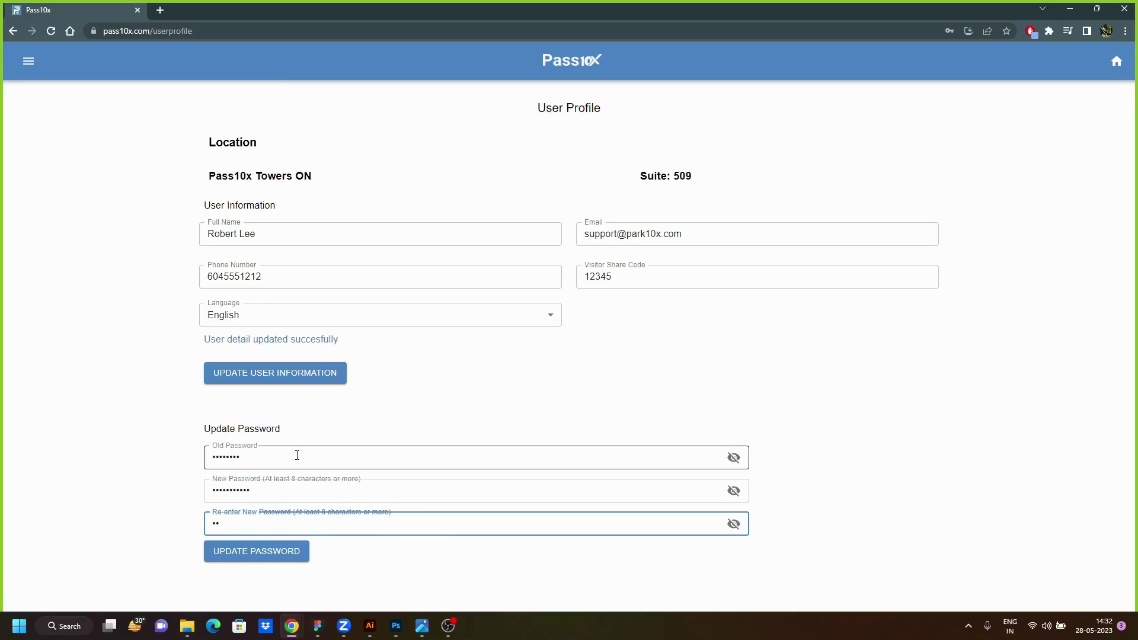
pyautogui.click(258, 550)
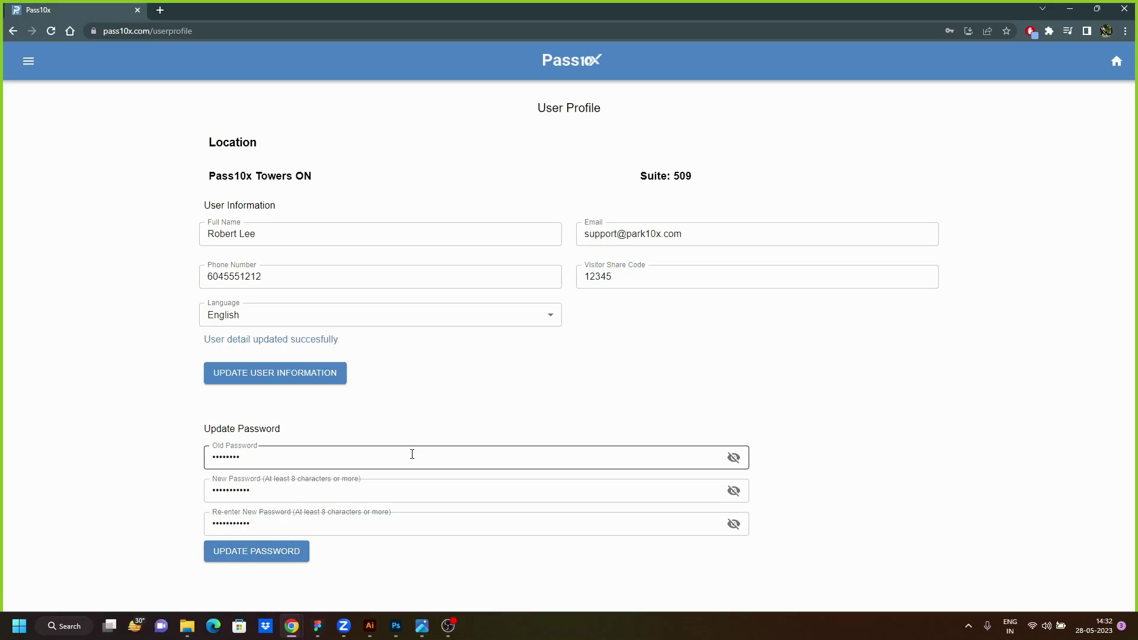